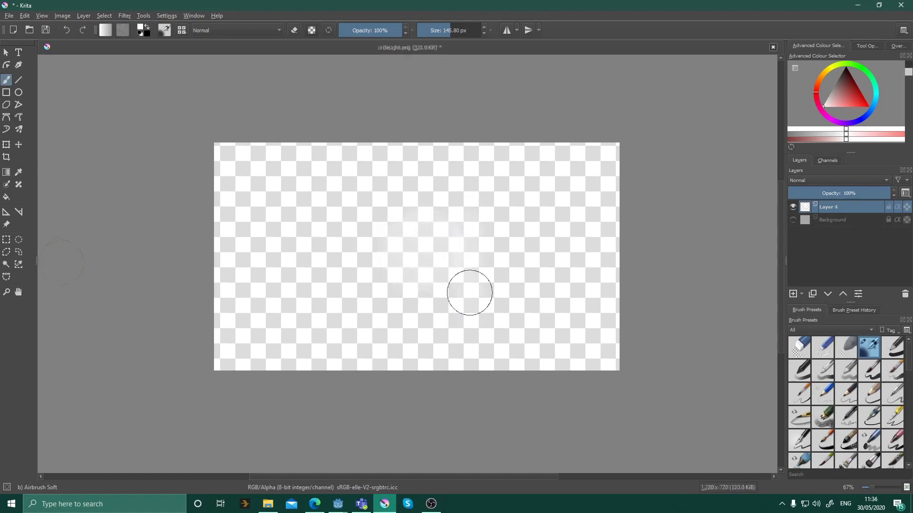
Paint a soft white light circle in circleLight.png and a soft white vertical ray in LightRay.png with the Airbrush Soft preset
{"action": "mouse_move", "coordinate": [464, 204]}
{"action": "left_mouse_down"}
{"action": "mouse_move", "coordinate": [466, 330]}
{"action": "mouse_move", "coordinate": [470, 198]}
{"action": "mouse_move", "coordinate": [490, 326]}
{"action": "left_mouse_up"}
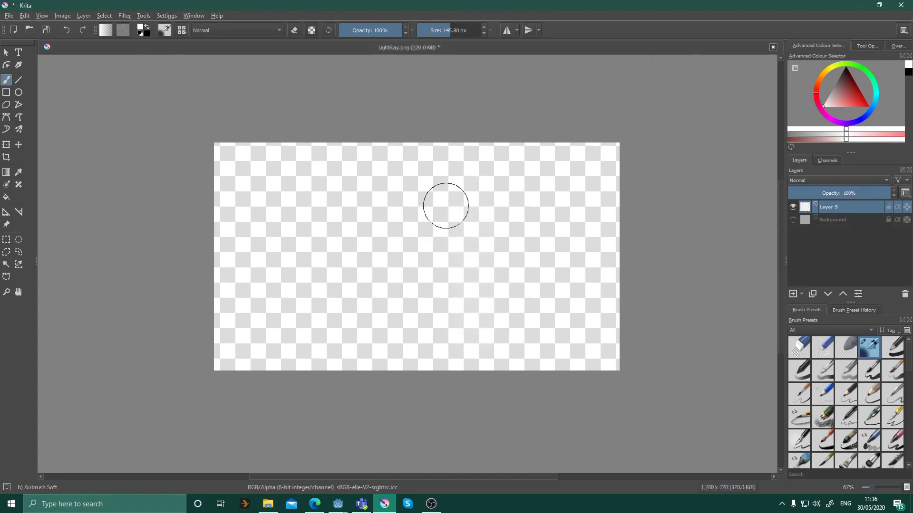
{"action": "mouse_move", "coordinate": [456, 224]}
{"action": "left_mouse_down"}
{"action": "mouse_move", "coordinate": [504, 285]}
{"action": "mouse_move", "coordinate": [451, 208]}
{"action": "mouse_move", "coordinate": [507, 279]}
{"action": "mouse_move", "coordinate": [437, 200]}
{"action": "mouse_move", "coordinate": [398, 284]}
{"action": "mouse_move", "coordinate": [440, 209]}
{"action": "mouse_move", "coordinate": [403, 288]}
{"action": "mouse_move", "coordinate": [411, 295]}
{"action": "mouse_move", "coordinate": [485, 271]}
{"action": "mouse_move", "coordinate": [480, 286]}
{"action": "mouse_move", "coordinate": [428, 278]}
{"action": "mouse_move", "coordinate": [481, 272]}
{"action": "mouse_move", "coordinate": [462, 293]}
{"action": "mouse_move", "coordinate": [444, 236]}
{"action": "mouse_move", "coordinate": [465, 280]}
{"action": "mouse_move", "coordinate": [486, 277]}
{"action": "mouse_move", "coordinate": [439, 172]}
{"action": "mouse_move", "coordinate": [439, 244]}
{"action": "mouse_move", "coordinate": [450, 187]}
{"action": "mouse_move", "coordinate": [486, 249]}
{"action": "mouse_move", "coordinate": [483, 236]}
{"action": "mouse_move", "coordinate": [449, 218]}
{"action": "mouse_move", "coordinate": [438, 270]}
{"action": "mouse_move", "coordinate": [427, 254]}
{"action": "mouse_move", "coordinate": [411, 258]}
{"action": "mouse_move", "coordinate": [438, 187]}
{"action": "mouse_move", "coordinate": [411, 278]}
{"action": "mouse_move", "coordinate": [440, 191]}
{"action": "mouse_move", "coordinate": [427, 277]}
{"action": "left_mouse_up"}
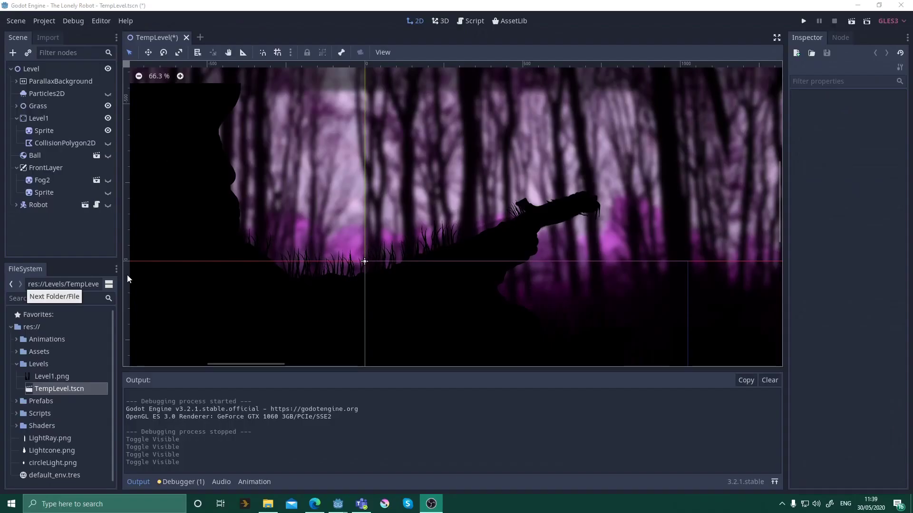
Switch to Godot and add circleLight.png as a sprite over the upper part of the level's left cliff
{"action": "left_click", "coordinate": [43, 462]}
{"action": "left_click_drag", "start_coordinate": [42, 462], "coordinate": [240, 100]}
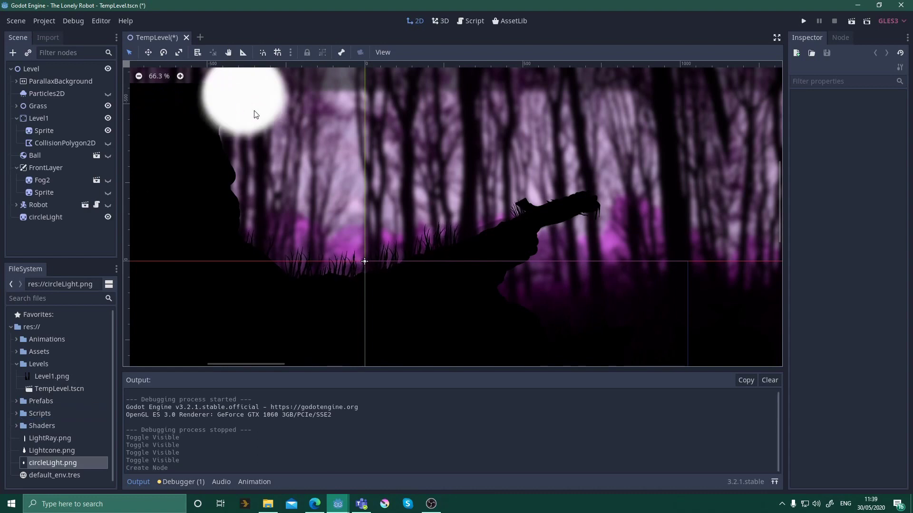
Scale the circleLight sprite up into a large tall ellipse and move it down over the level's left cliff
{"action": "left_click", "coordinate": [55, 217]}
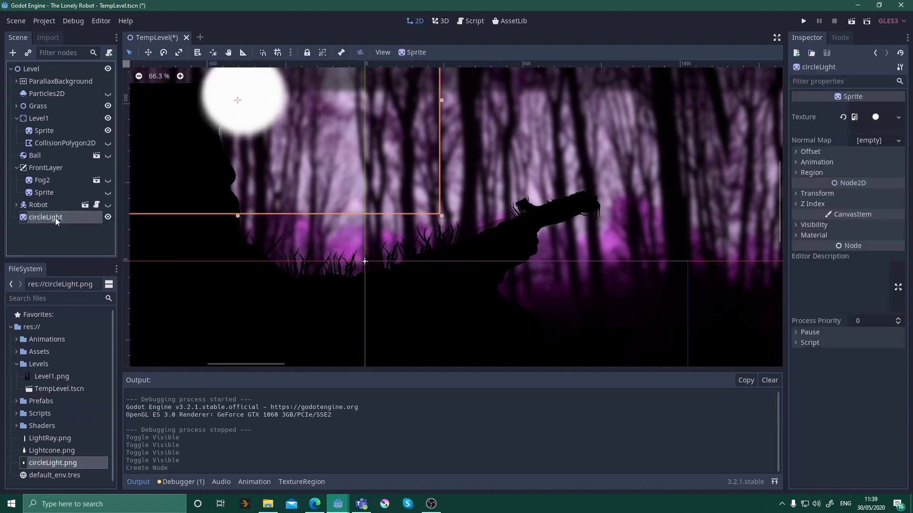
{"action": "left_click", "coordinate": [177, 53]}
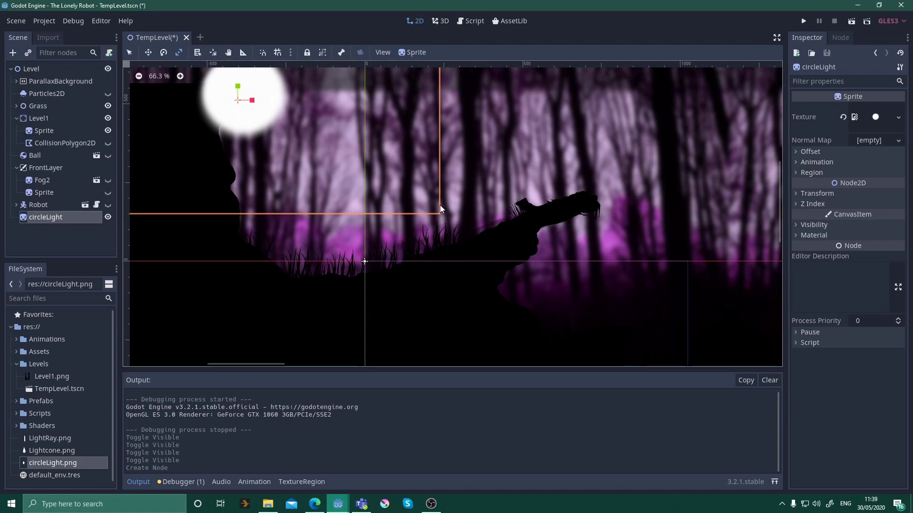
{"action": "left_click_drag", "start_coordinate": [252, 100], "coordinate": [282, 100]}
{"action": "scroll", "coordinate": [458, 125], "scroll_direction": "down", "scroll_amount": 1}
{"action": "middle_click_drag", "start_coordinate": [458, 124], "coordinate": [485, 213]}
{"action": "left_click_drag", "start_coordinate": [286, 176], "coordinate": [169, 83]}
{"action": "left_click_drag", "start_coordinate": [286, 178], "coordinate": [296, 190]}
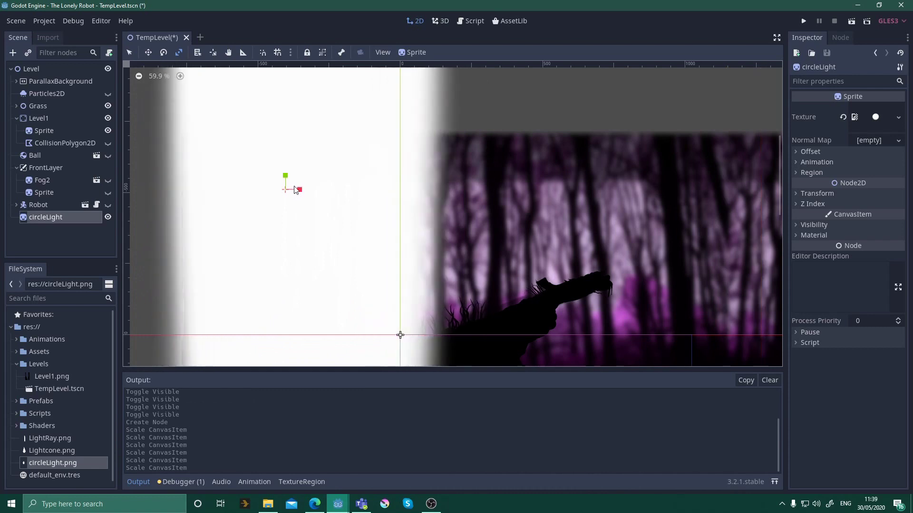
{"action": "key", "text": "ctrl+z"}
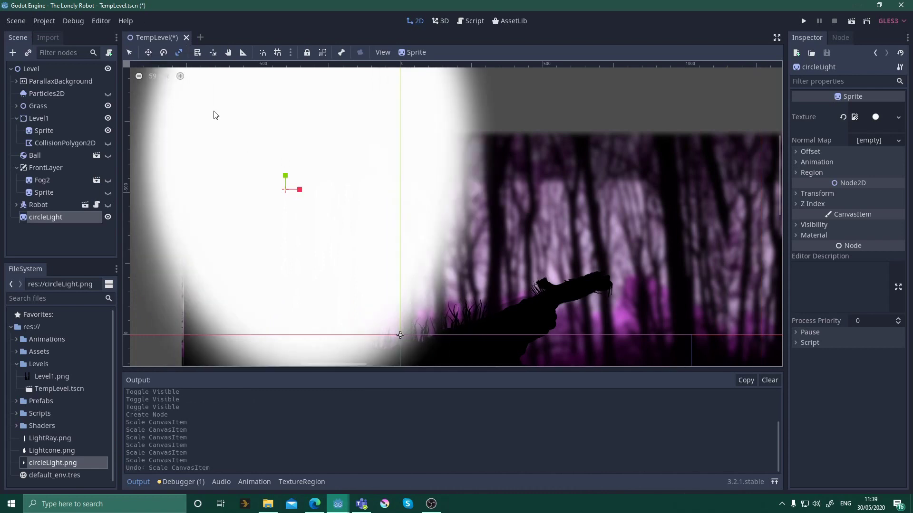
{"action": "left_click", "coordinate": [149, 55]}
{"action": "left_click_drag", "start_coordinate": [302, 185], "coordinate": [234, 219]}
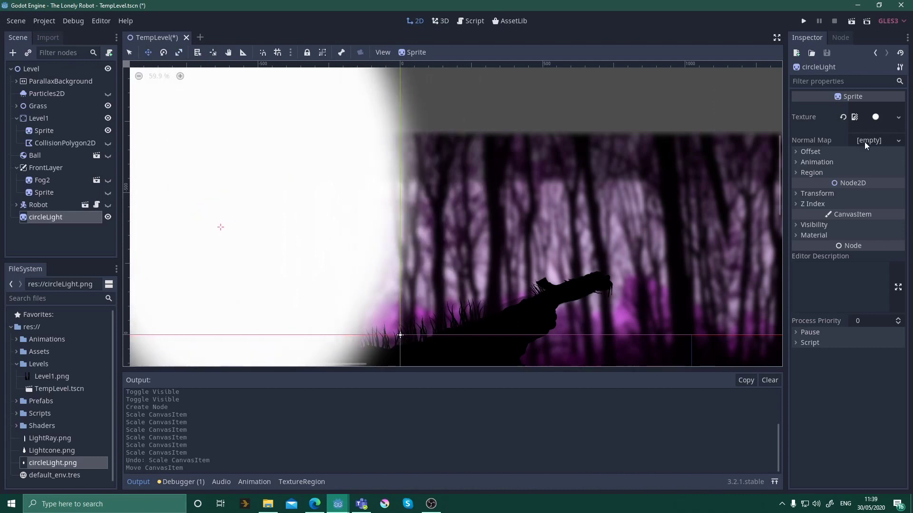
Set the circleLight sprite's Modulate colour to a translucent orange
{"action": "left_click", "coordinate": [798, 193]}
{"action": "left_click", "coordinate": [798, 193]}
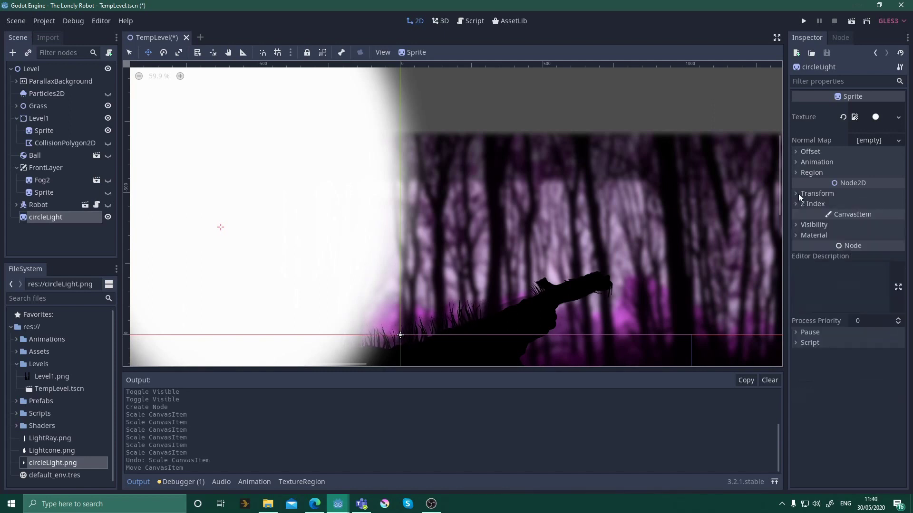
{"action": "left_click", "coordinate": [795, 224]}
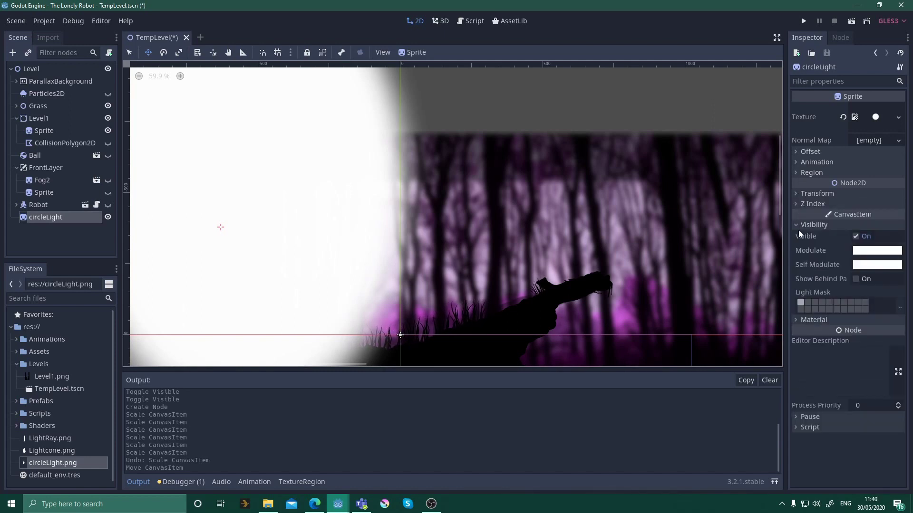
{"action": "left_click", "coordinate": [878, 251]}
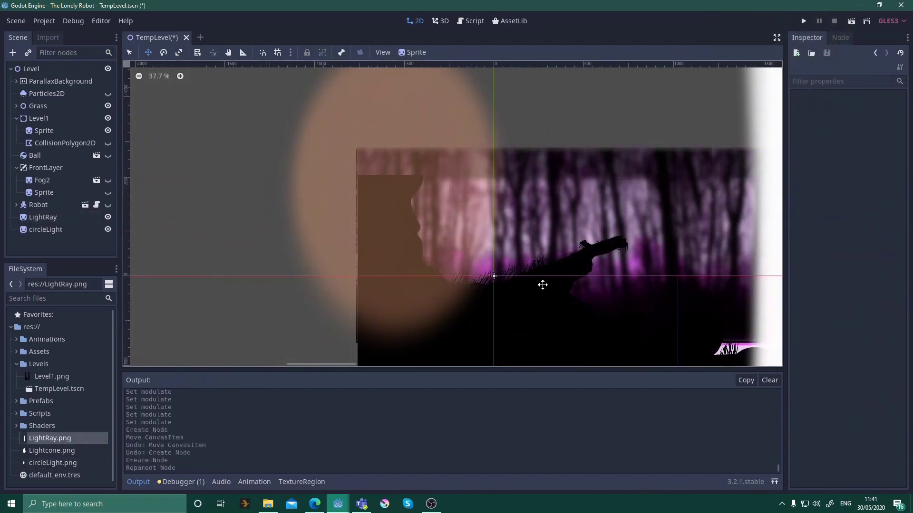
Move the LightRay sprite left, away from the right cliff toward the middle of the forest
{"action": "middle_click_drag", "start_coordinate": [590, 236], "coordinate": [442, 228]}
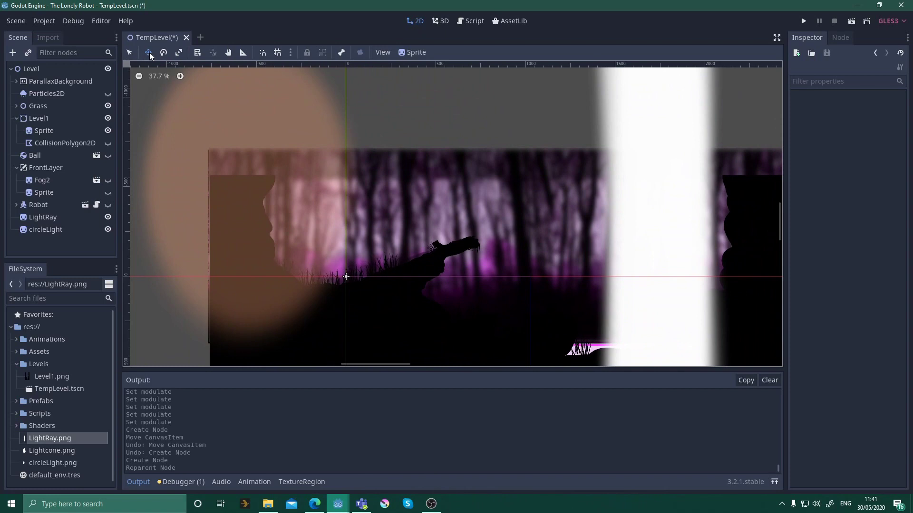
{"action": "left_click", "coordinate": [44, 220]}
{"action": "left_click_drag", "start_coordinate": [686, 222], "coordinate": [569, 283]}
{"action": "left_click_drag", "start_coordinate": [544, 129], "coordinate": [472, 160]}
{"action": "key", "text": "ctrl+z"}
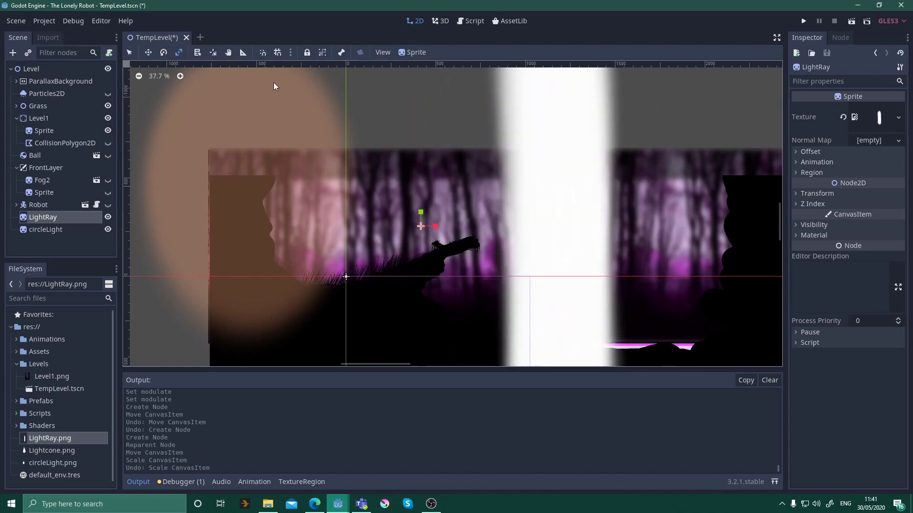
Rotate the LightRay sprite to a diagonal and scale it down into a thin beam
{"action": "left_click", "coordinate": [165, 52]}
{"action": "left_click_drag", "start_coordinate": [553, 118], "coordinate": [771, 316]}
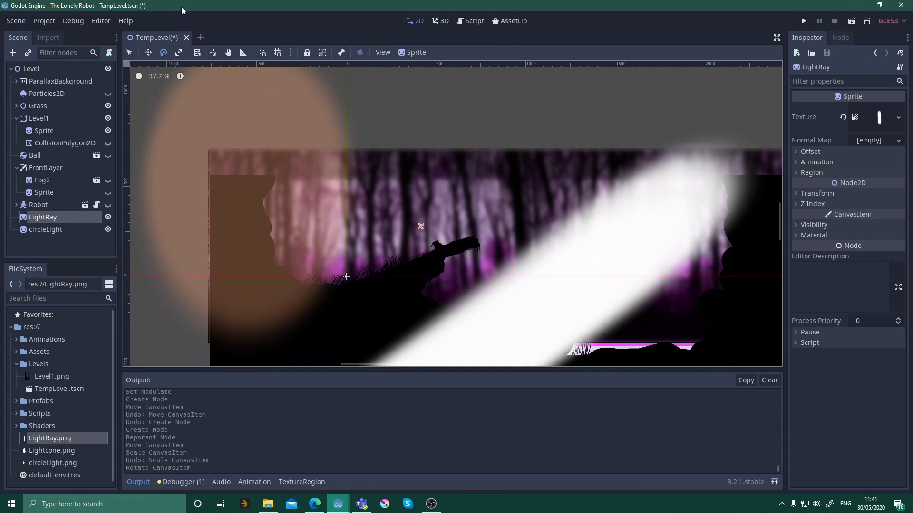
{"action": "left_click", "coordinate": [178, 52]}
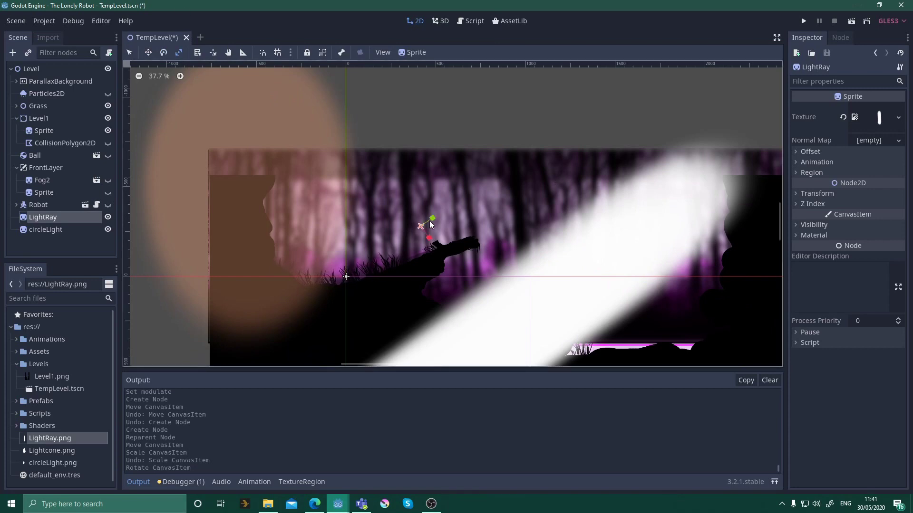
{"action": "left_click_drag", "start_coordinate": [432, 220], "coordinate": [409, 228]}
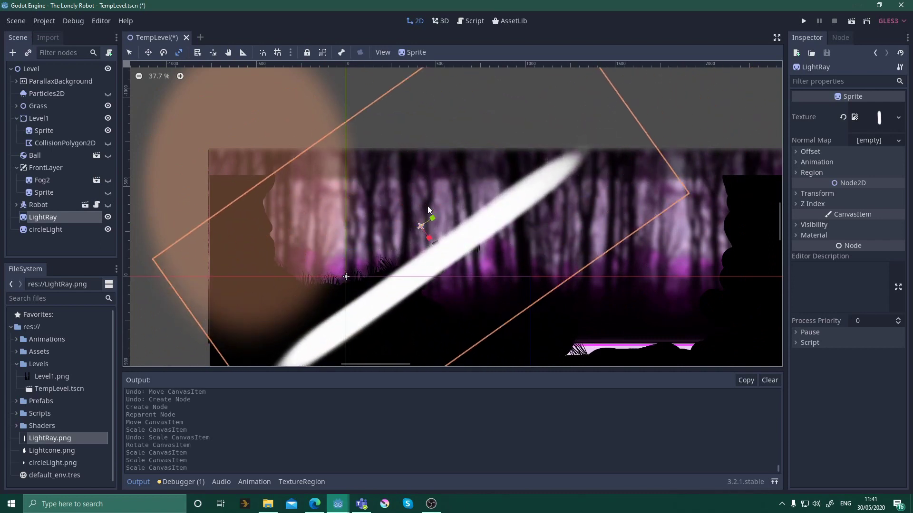
Move the LightRay beam up so it starts above the forest, and rotate it to a steeper angle
{"action": "left_click", "coordinate": [147, 52]}
{"action": "left_click_drag", "start_coordinate": [424, 230], "coordinate": [430, 168]}
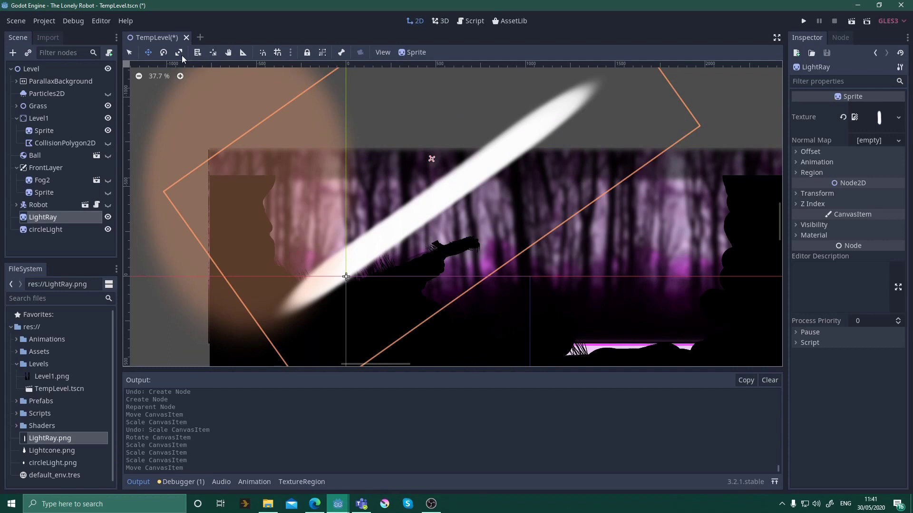
{"action": "left_click", "coordinate": [167, 52]}
{"action": "left_click_drag", "start_coordinate": [432, 281], "coordinate": [458, 284]}
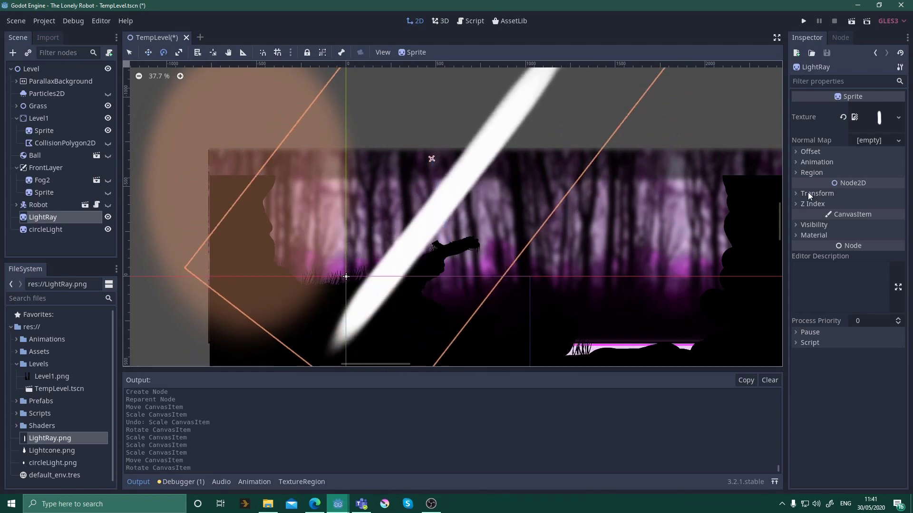
Make the LightRay sprite semi-transparent by setting its Modulate alpha to 102
{"action": "left_click", "coordinate": [797, 223]}
{"action": "left_click", "coordinate": [854, 259]}
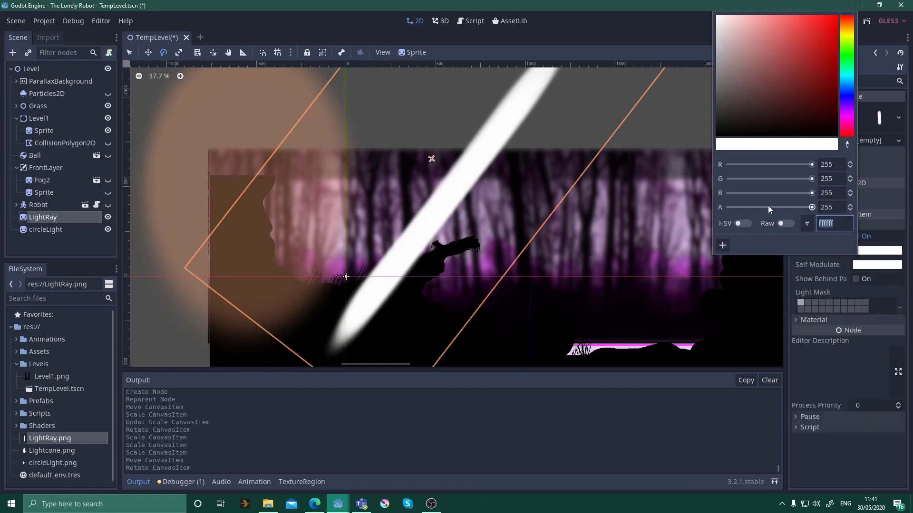
{"action": "left_click_drag", "start_coordinate": [801, 207], "coordinate": [763, 212]}
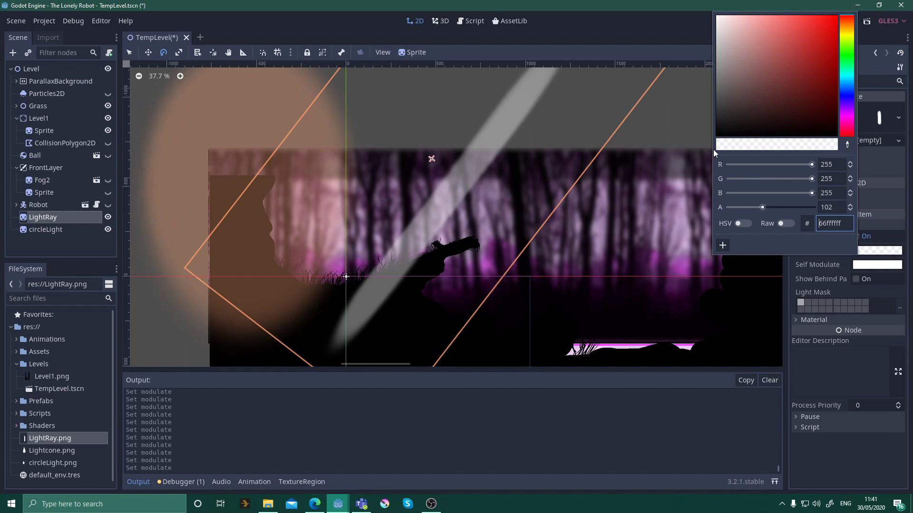
{"action": "left_click", "coordinate": [682, 136]}
{"action": "left_click", "coordinate": [682, 136]}
Duplicate the LightRay sprite, rotate the copy closer to vertical and place it apart from the original beam
{"action": "left_click", "coordinate": [48, 217]}
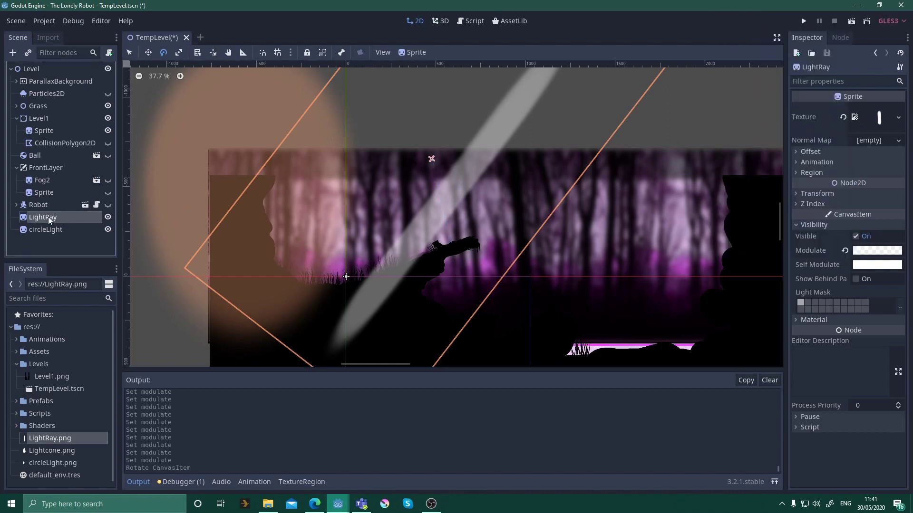
{"action": "key", "text": "ctrl+d"}
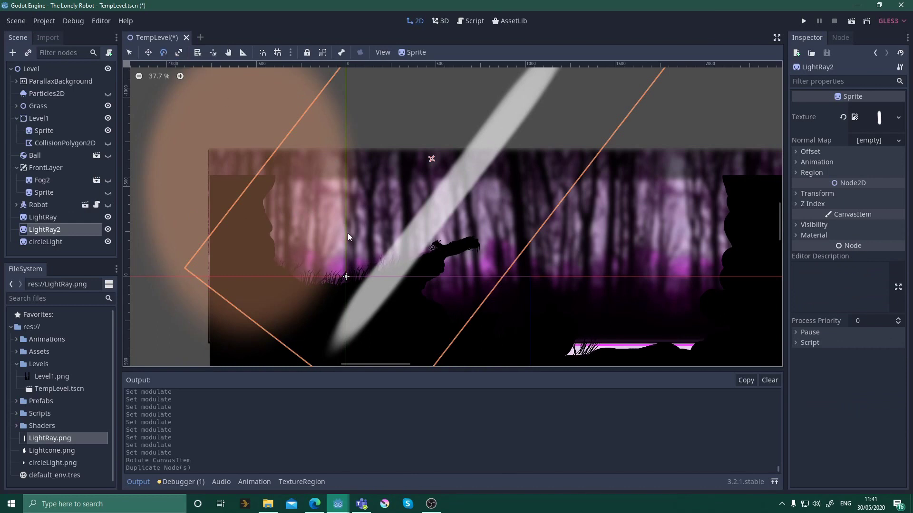
{"action": "left_click_drag", "start_coordinate": [420, 253], "coordinate": [450, 252]}
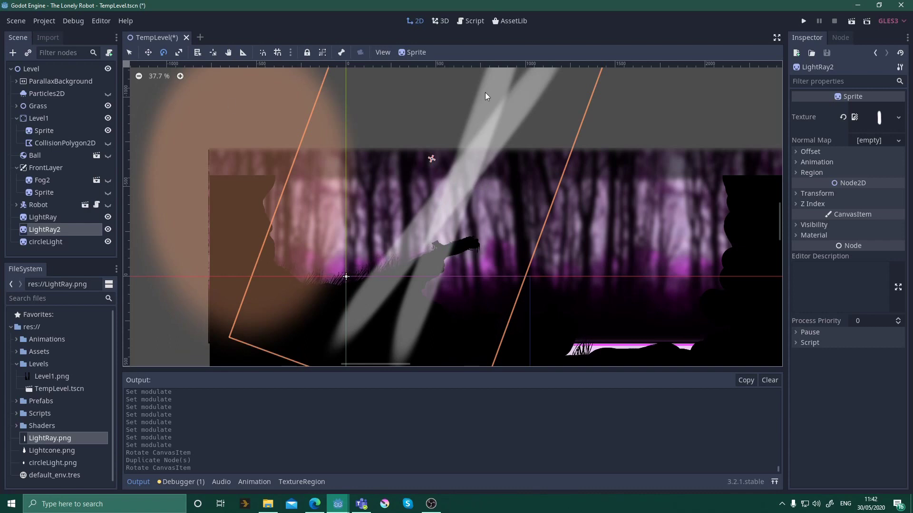
{"action": "left_click", "coordinate": [149, 52]}
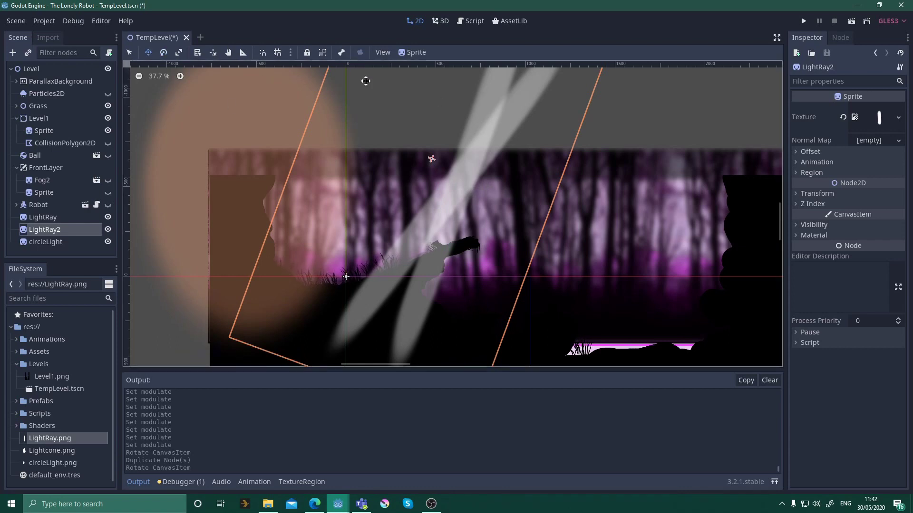
{"action": "left_click_drag", "start_coordinate": [485, 96], "coordinate": [542, 157]}
Duplicate LightRay2, then rotate and position the copies so the three beams fan out over the fallen log
{"action": "key", "text": "ctrl+d"}
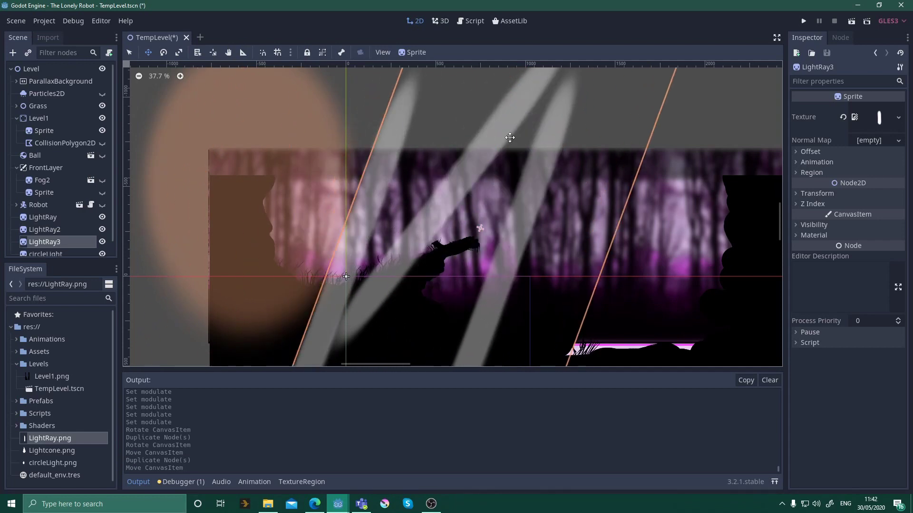
{"action": "left_click_drag", "start_coordinate": [567, 127], "coordinate": [633, 192], "text": "ctrl"}
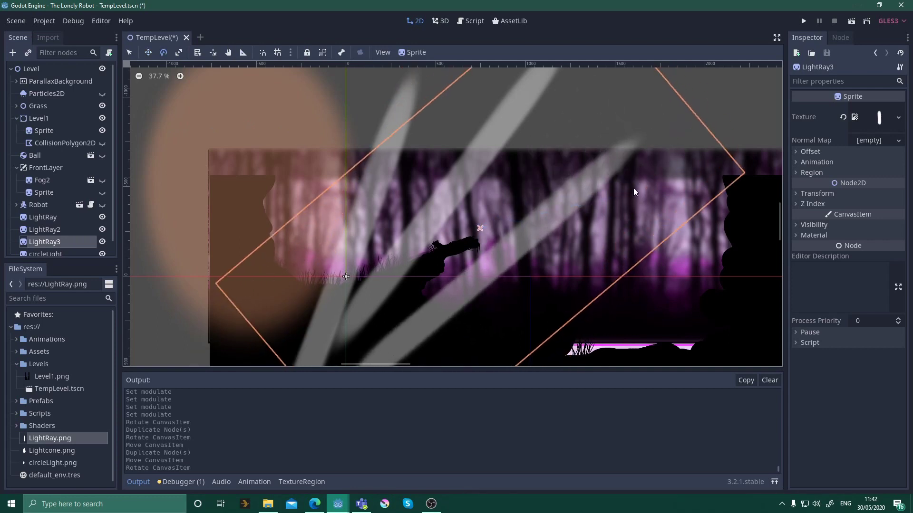
{"action": "left_click_drag", "start_coordinate": [597, 223], "coordinate": [608, 150]}
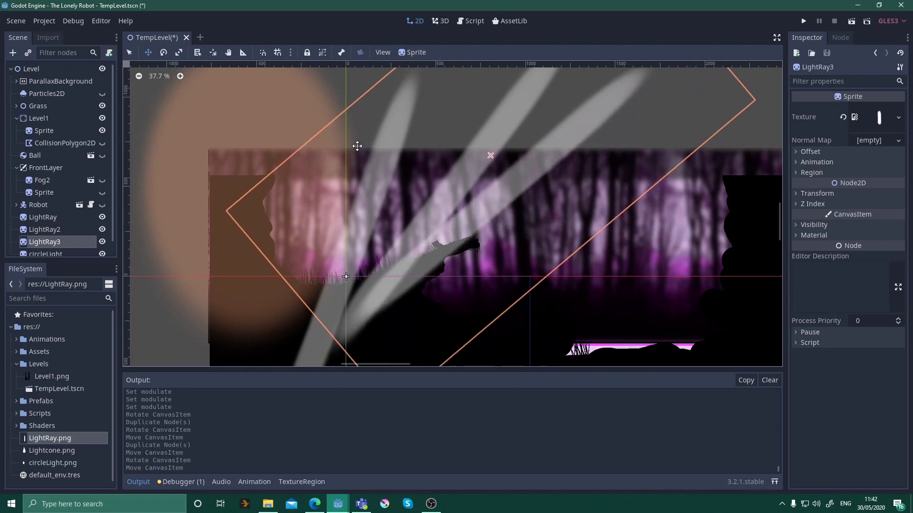
Reorder LightRay, LightRay2 and LightRay3 between Grass and Level1 so the beams render behind the level
{"action": "left_click", "coordinate": [35, 214], "text": "ctrl"}
{"action": "left_click", "coordinate": [39, 232], "text": "ctrl"}
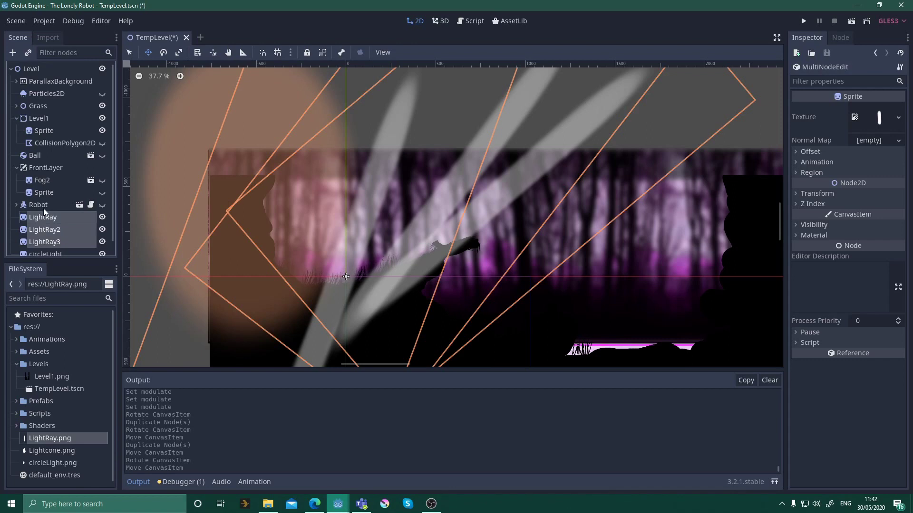
{"action": "left_click_drag", "start_coordinate": [43, 216], "coordinate": [40, 114]}
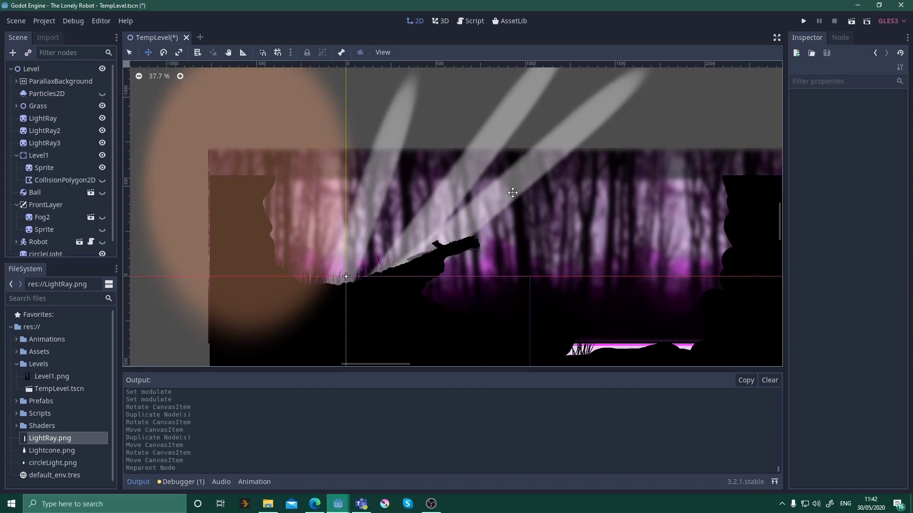
Add another LightRay.png sprite to the level in the gap between the fallen log and the right cliff
{"action": "key", "text": "Down"}
{"action": "key", "text": "Down"}
{"action": "middle_click_drag", "start_coordinate": [584, 231], "coordinate": [462, 166]}
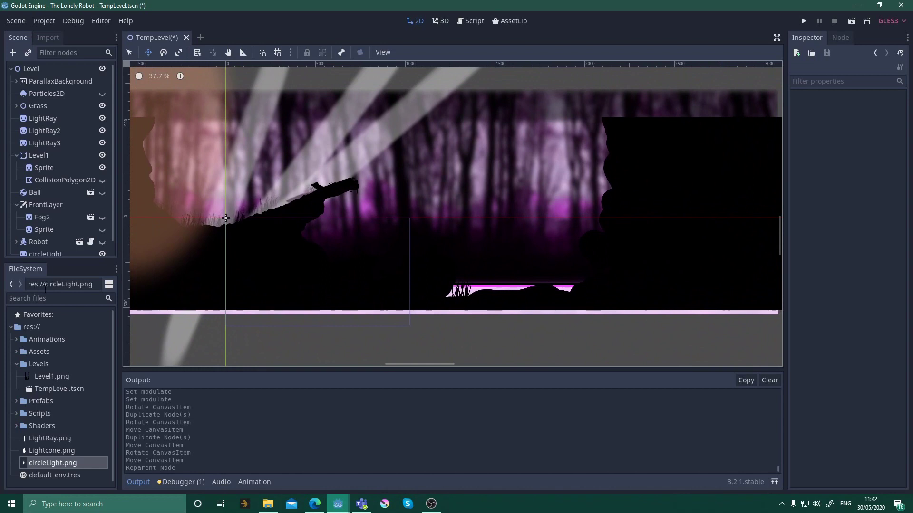
{"action": "left_click_drag", "start_coordinate": [49, 438], "coordinate": [499, 195]}
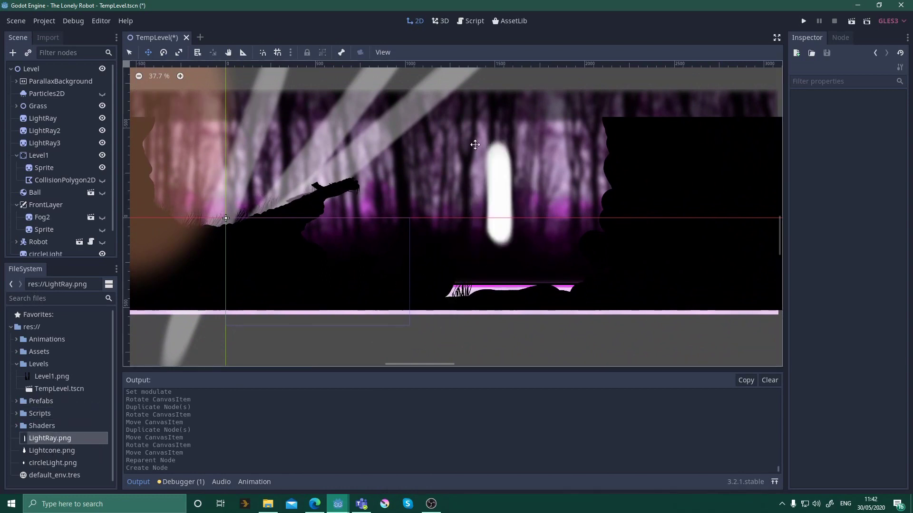
Rotate the LightRay4 sprite to horizontal and scale it into a long, thick beam spanning the level
{"action": "left_click", "coordinate": [164, 53]}
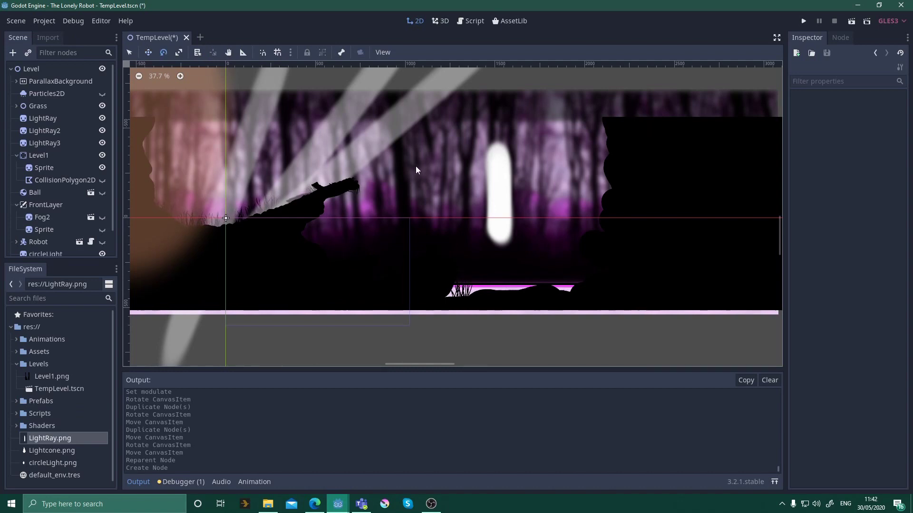
{"action": "scroll", "coordinate": [38, 205], "scroll_direction": "down", "scroll_amount": 1}
{"action": "left_click", "coordinate": [37, 244]}
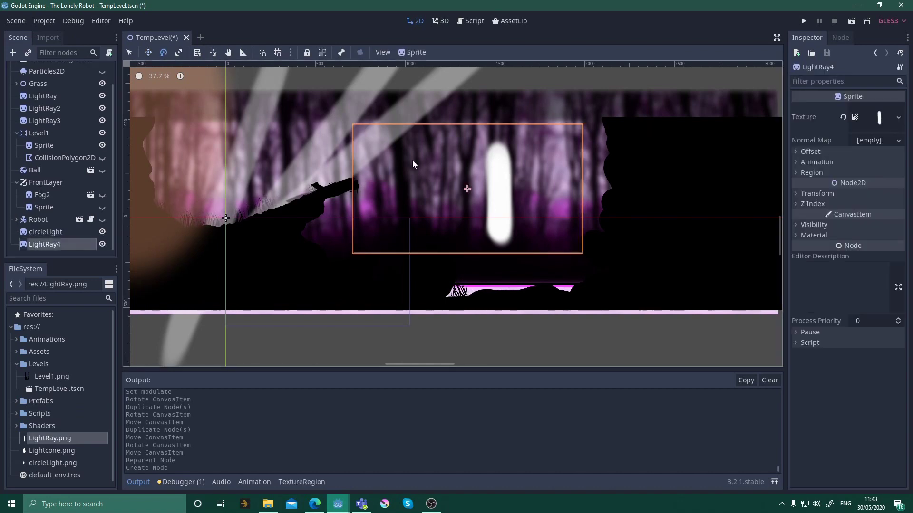
{"action": "left_click_drag", "start_coordinate": [538, 143], "coordinate": [497, 297]}
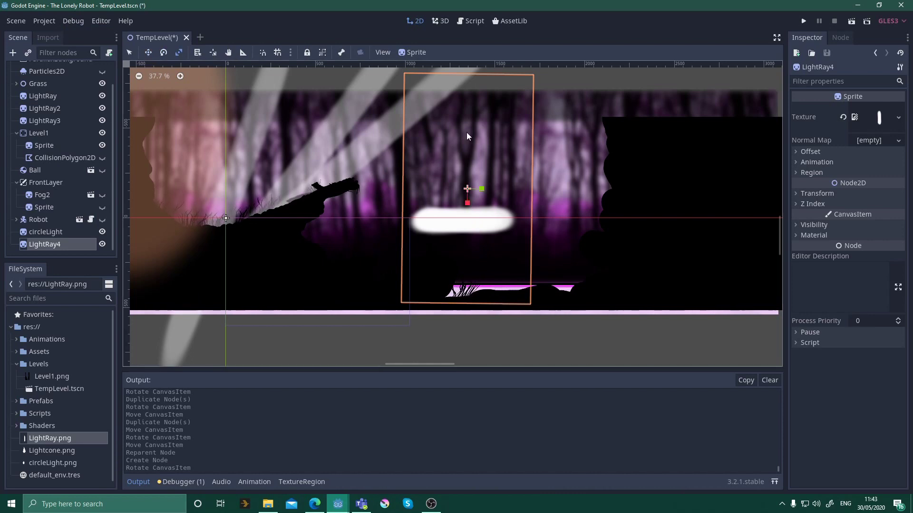
{"action": "left_click_drag", "start_coordinate": [496, 186], "coordinate": [470, 214]}
{"action": "mouse_move", "coordinate": [512, 135]}
{"action": "left_mouse_down"}
{"action": "mouse_move", "coordinate": [506, 164]}
{"action": "mouse_move", "coordinate": [508, 141]}
{"action": "left_mouse_up"}
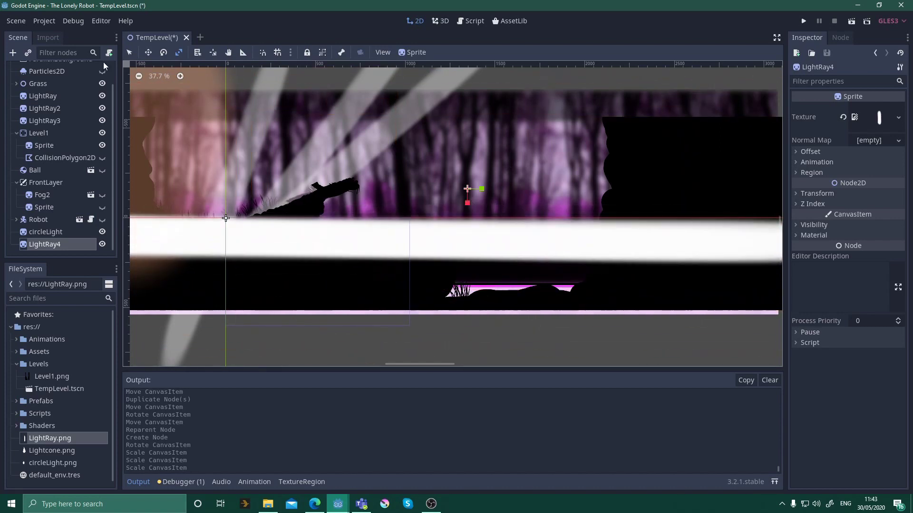
Move the LightRay4 beam straight down so it lies across the lower ground area, just above the level's bottom edge
{"action": "left_click", "coordinate": [147, 52]}
{"action": "left_click_drag", "start_coordinate": [449, 116], "coordinate": [449, 158]}
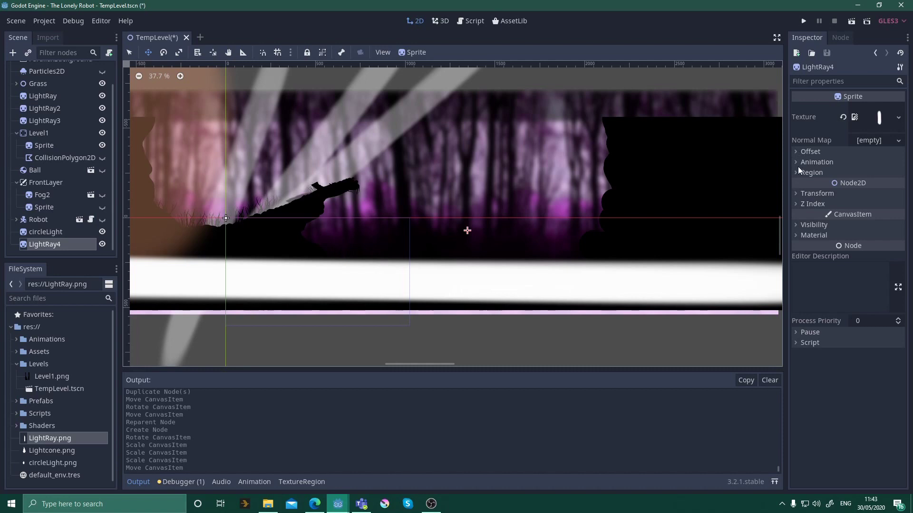
Set LightRay4's Modulate alpha to 67 and reorder the node between LightRay3 and Level1 so it renders behind the level
{"action": "left_click", "coordinate": [797, 225]}
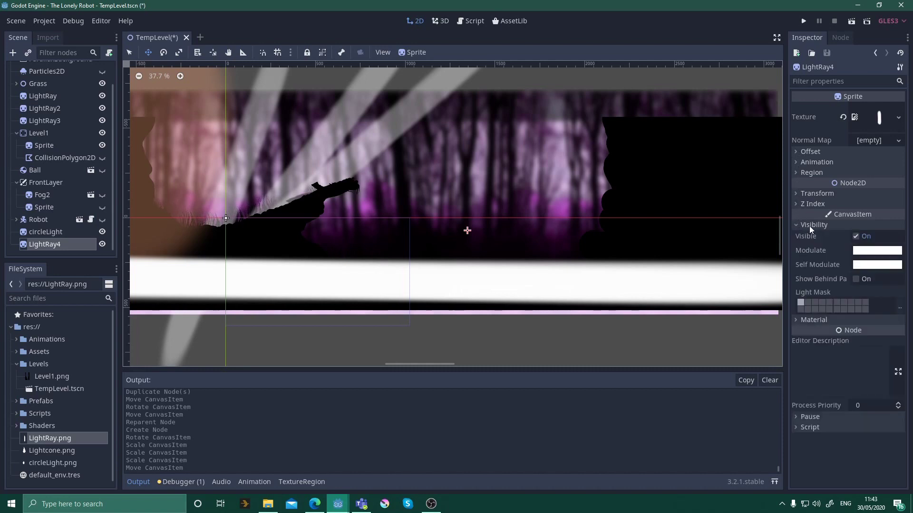
{"action": "left_click", "coordinate": [873, 251]}
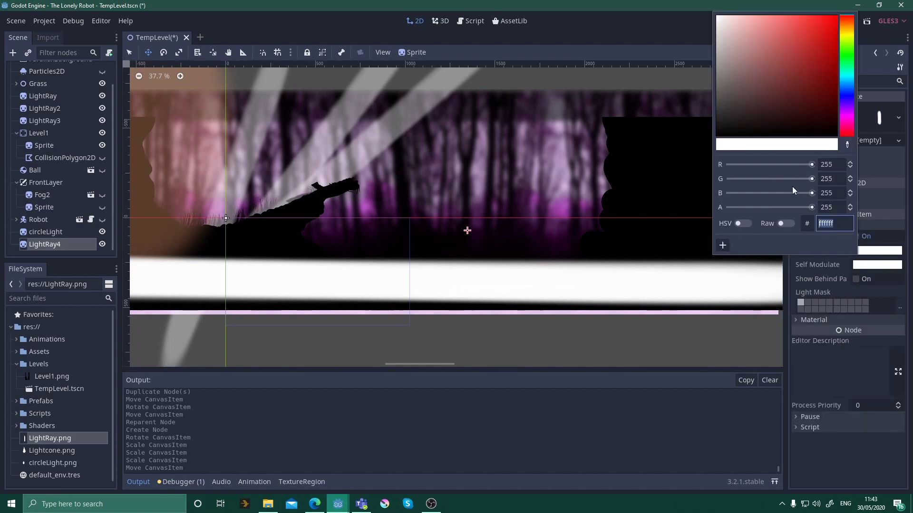
{"action": "left_click_drag", "start_coordinate": [810, 208], "coordinate": [749, 208]}
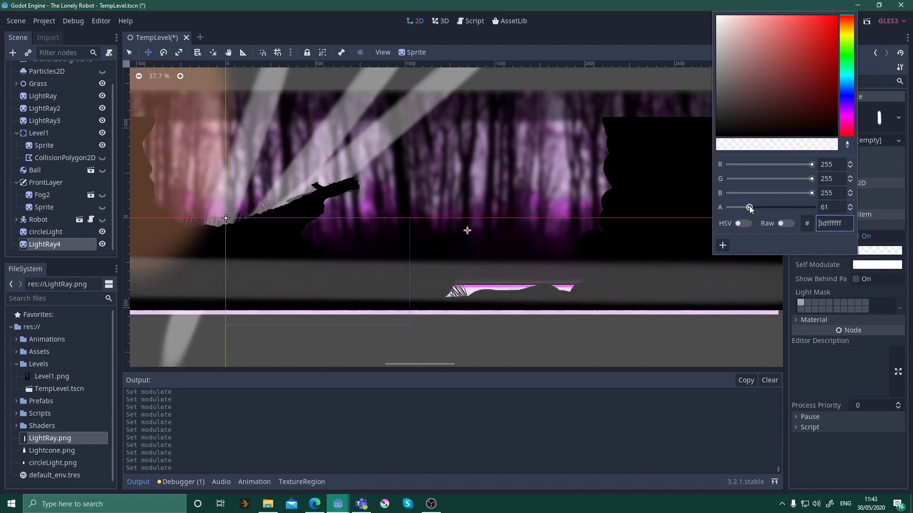
{"action": "left_click_drag", "start_coordinate": [749, 207], "coordinate": [751, 207]}
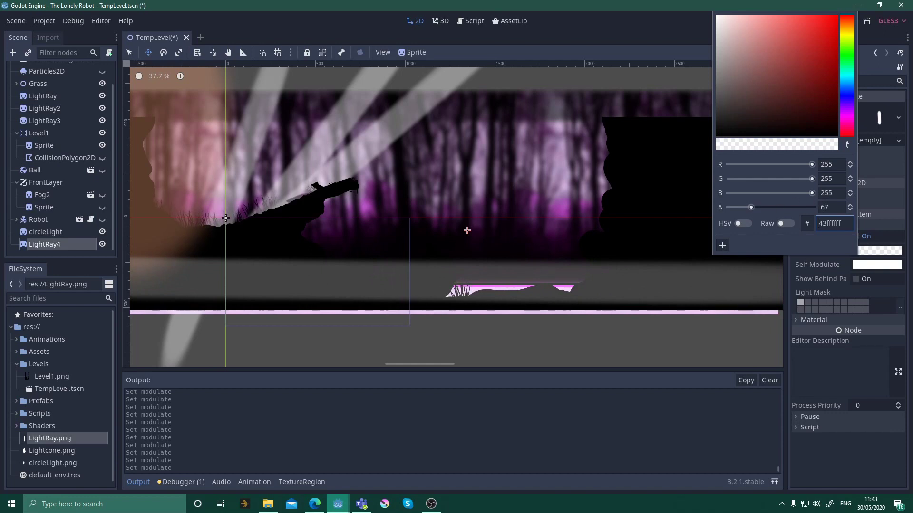
{"action": "left_click_drag", "start_coordinate": [45, 244], "coordinate": [41, 126]}
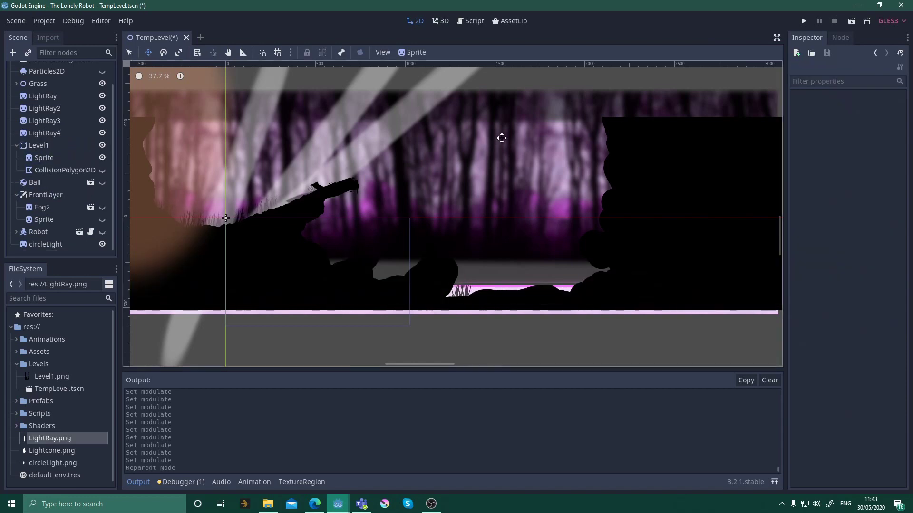